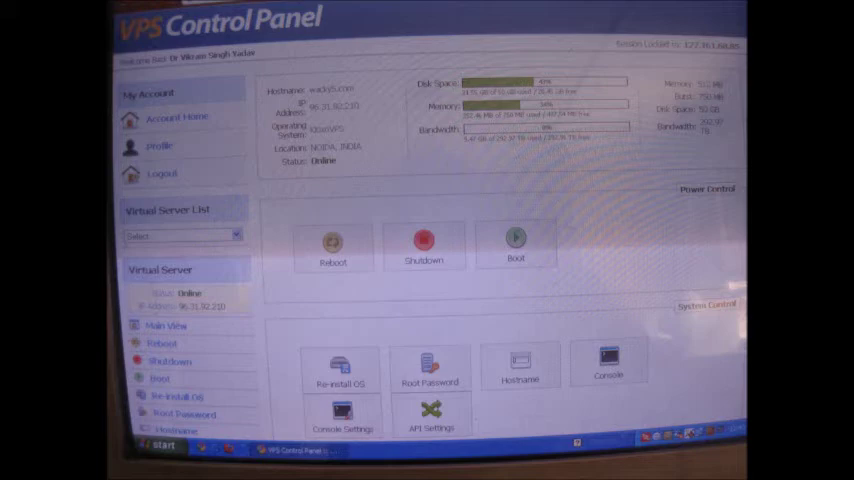
{"action": "scroll", "coordinate": [427, 300], "scroll_direction": "down", "scroll_amount": 5}
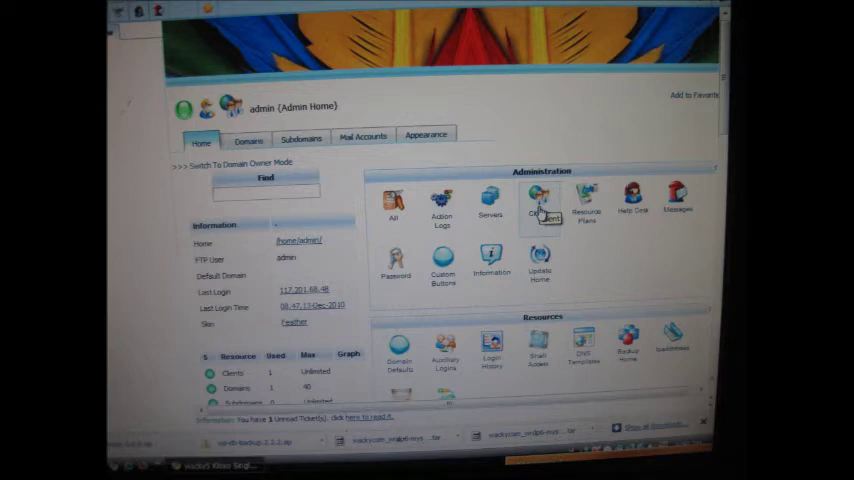
Open the hosting clients list from Admin Home to reach client wackycom.
{"action": "left_click", "coordinate": [539, 205]}
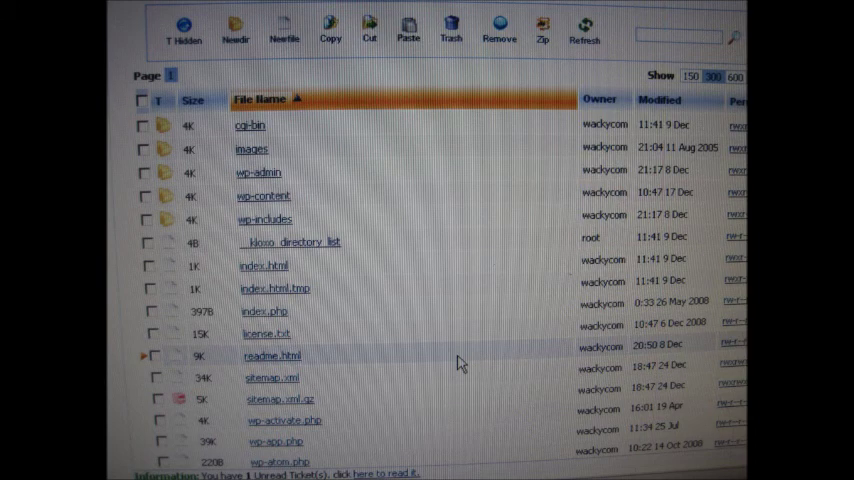
{"action": "scroll", "coordinate": [460, 363], "scroll_direction": "down", "scroll_amount": 5}
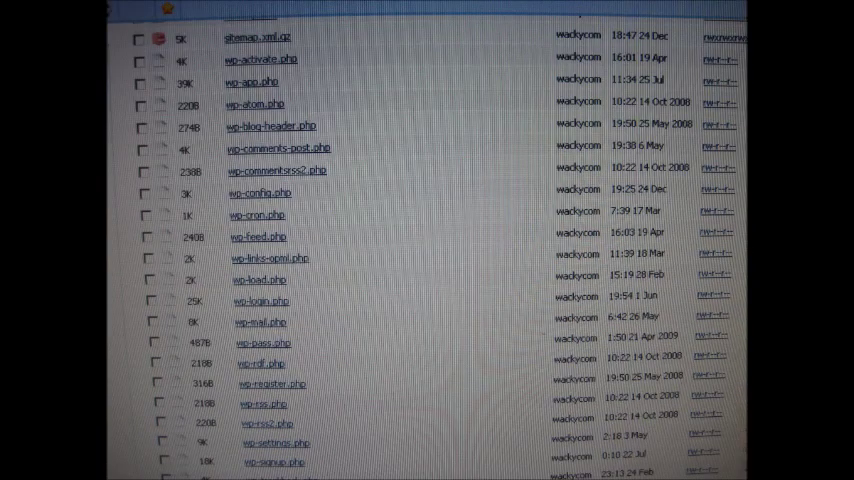